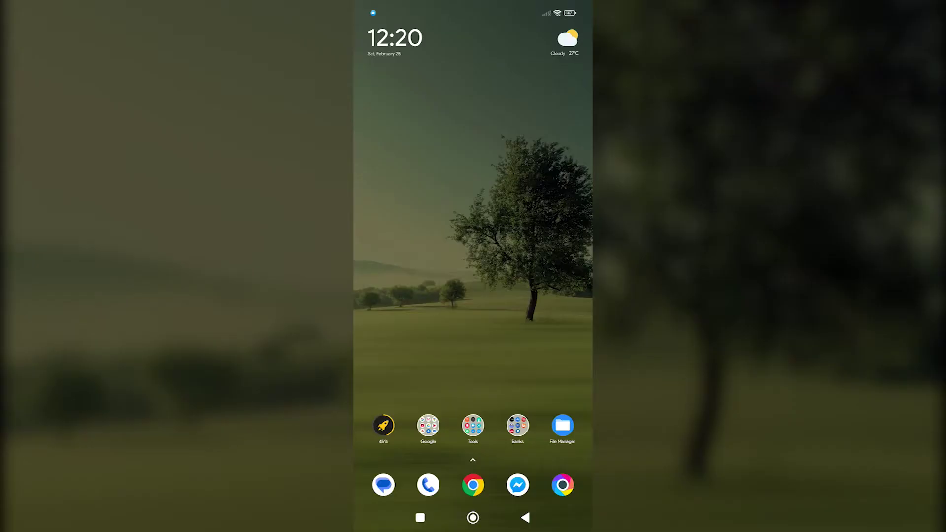
From the quick settings panel, turn airplane mode on and then back off
{"action": "left_click_drag", "start_coordinate": [562, 8], "coordinate": [562, 296]}
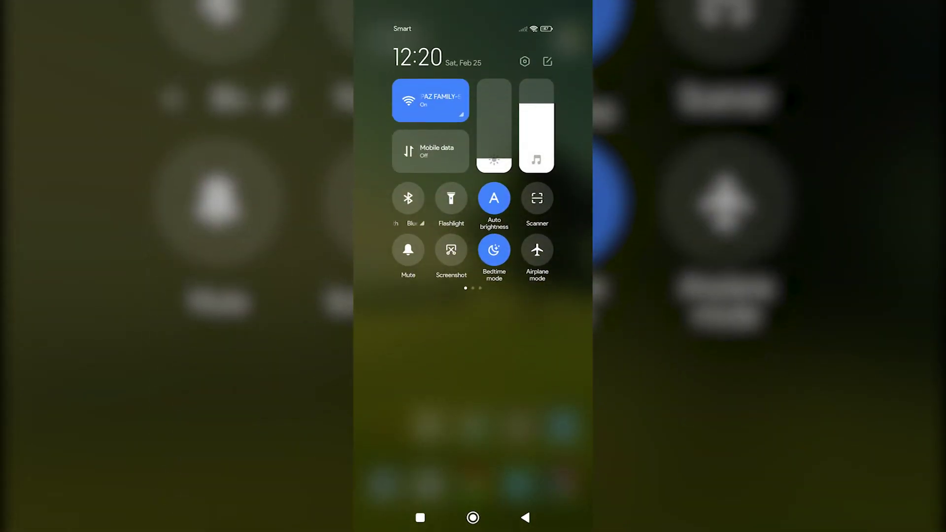
{"action": "left_click", "coordinate": [538, 251]}
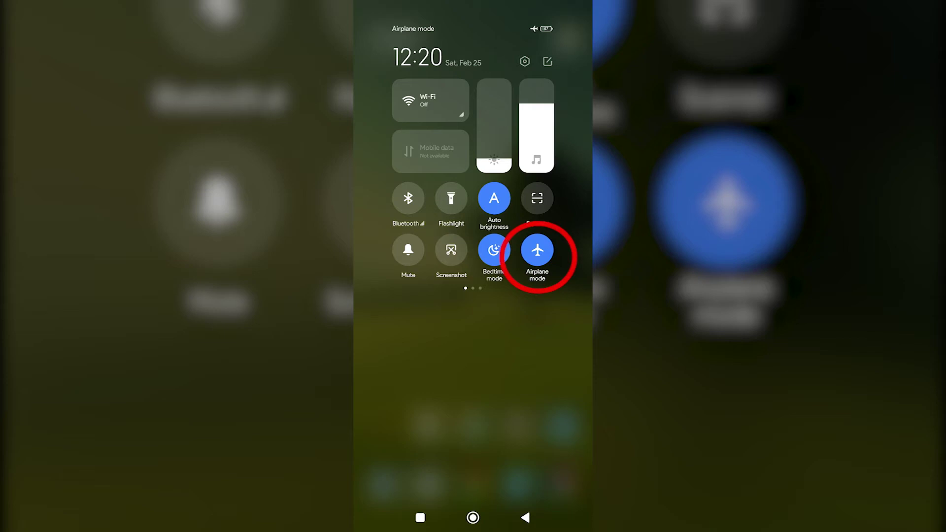
{"action": "left_click", "coordinate": [538, 250]}
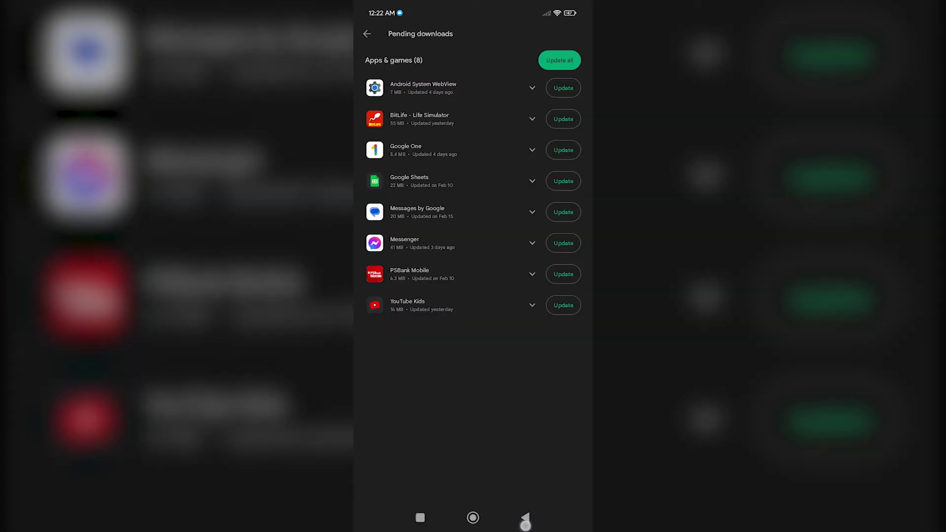
In Play Store's Manage apps, view installed apps by storage size and open the Installed filter
{"action": "left_click", "coordinate": [525, 519]}
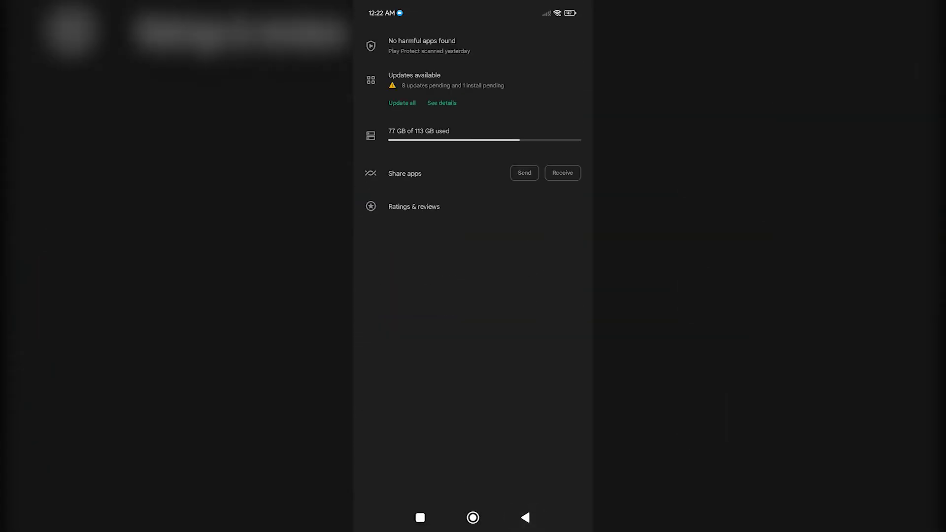
{"action": "left_click", "coordinate": [484, 131]}
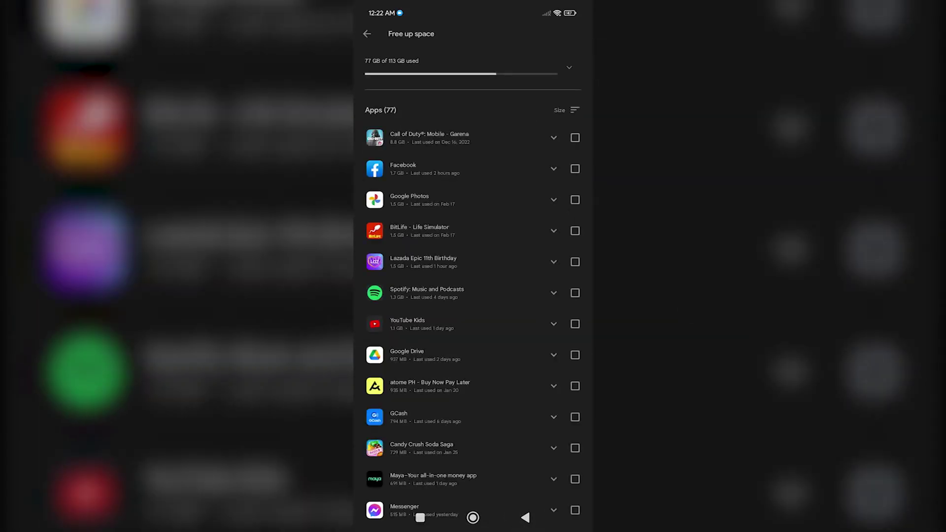
{"action": "scroll", "coordinate": [490, 191], "scroll_direction": "down", "scroll_amount": 3}
{"action": "scroll", "coordinate": [491, 190], "scroll_direction": "down", "scroll_amount": 3}
{"action": "scroll", "coordinate": [481, 193], "scroll_direction": "down", "scroll_amount": 2}
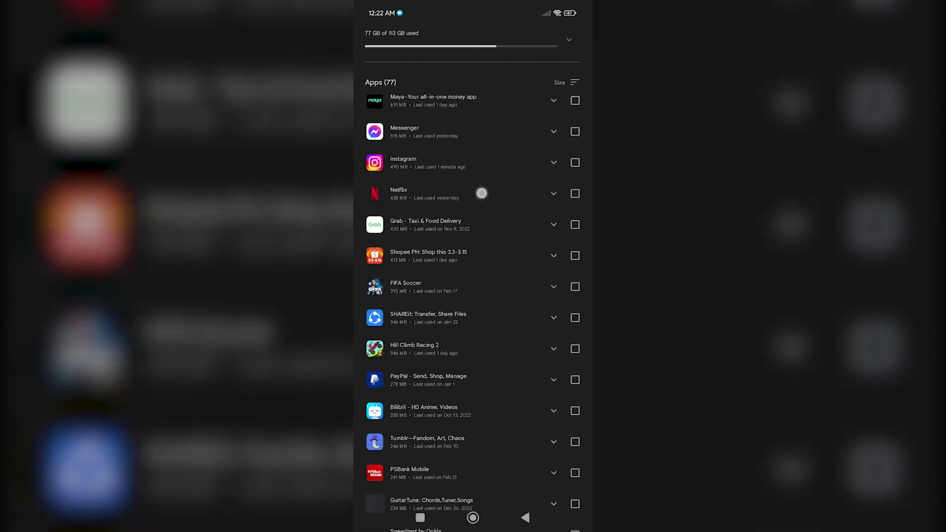
{"action": "scroll", "coordinate": [481, 193], "scroll_direction": "down", "scroll_amount": 3}
{"action": "scroll", "coordinate": [523, 106], "scroll_direction": "down", "scroll_amount": 3}
{"action": "scroll", "coordinate": [462, 294], "scroll_direction": "down", "scroll_amount": 3}
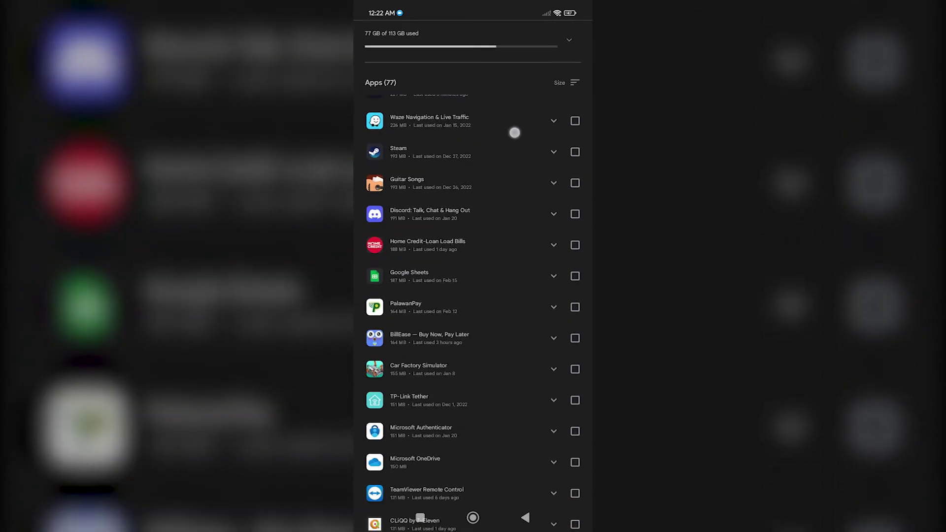
{"action": "scroll", "coordinate": [522, 116], "scroll_direction": "down", "scroll_amount": 2}
{"action": "scroll", "coordinate": [474, 295], "scroll_direction": "down", "scroll_amount": 2}
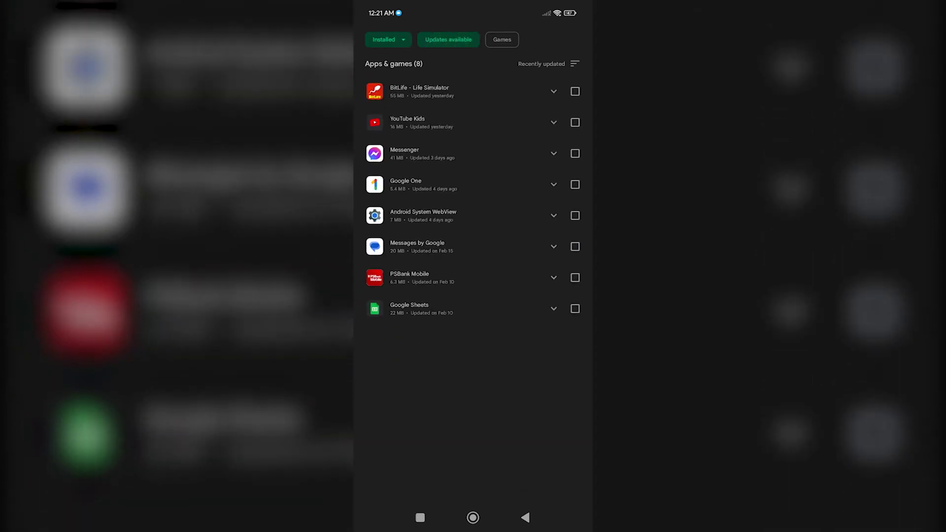
{"action": "left_click", "coordinate": [386, 41]}
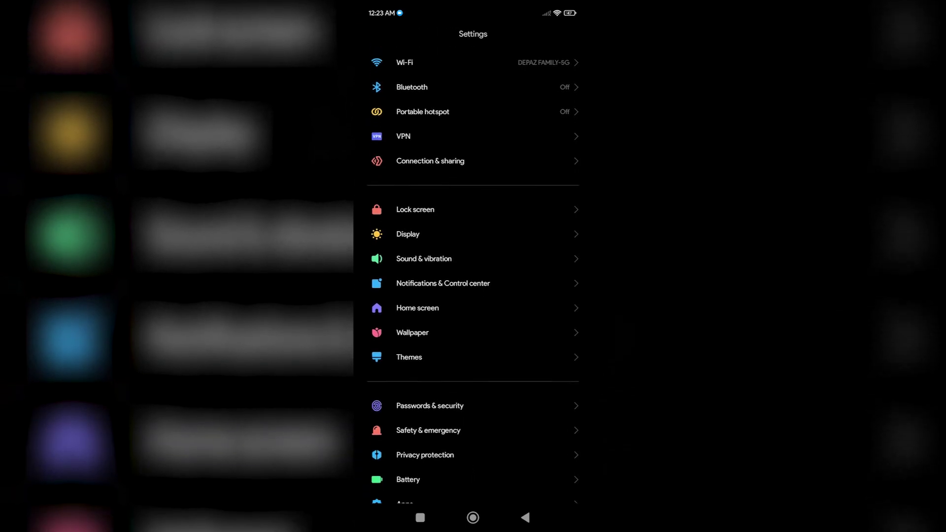
{"action": "scroll", "coordinate": [474, 266], "scroll_direction": "down", "scroll_amount": 2}
{"action": "scroll", "coordinate": [473, 266], "scroll_direction": "down", "scroll_amount": 1}
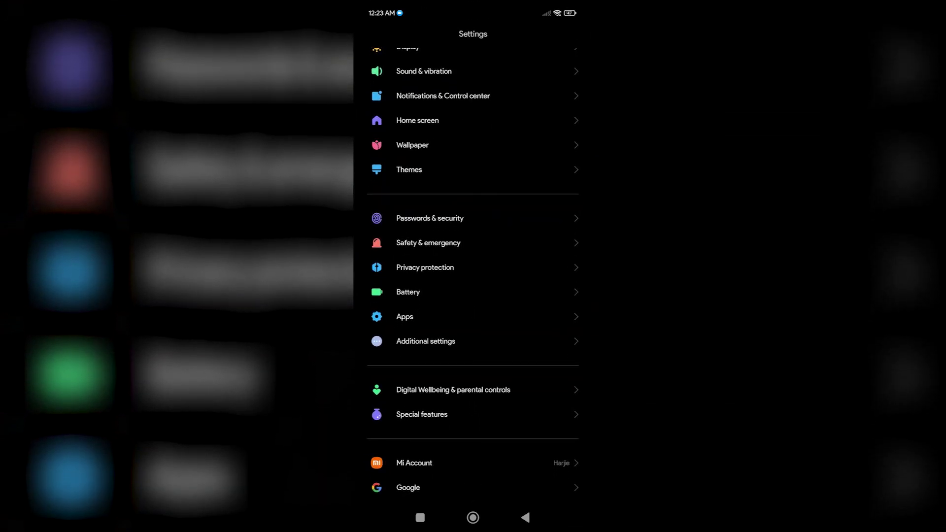
Open Additional settings and view the Date & time settings
{"action": "left_click", "coordinate": [427, 341]}
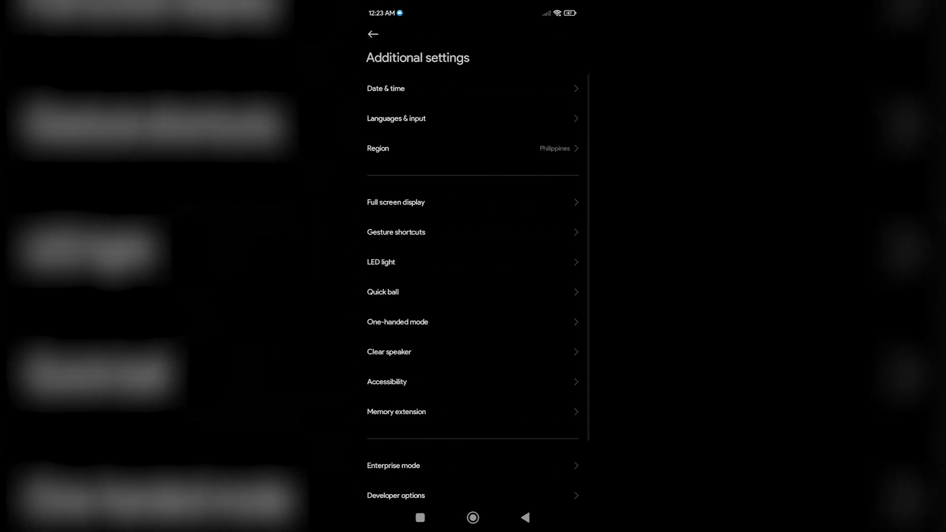
{"action": "left_click", "coordinate": [386, 88]}
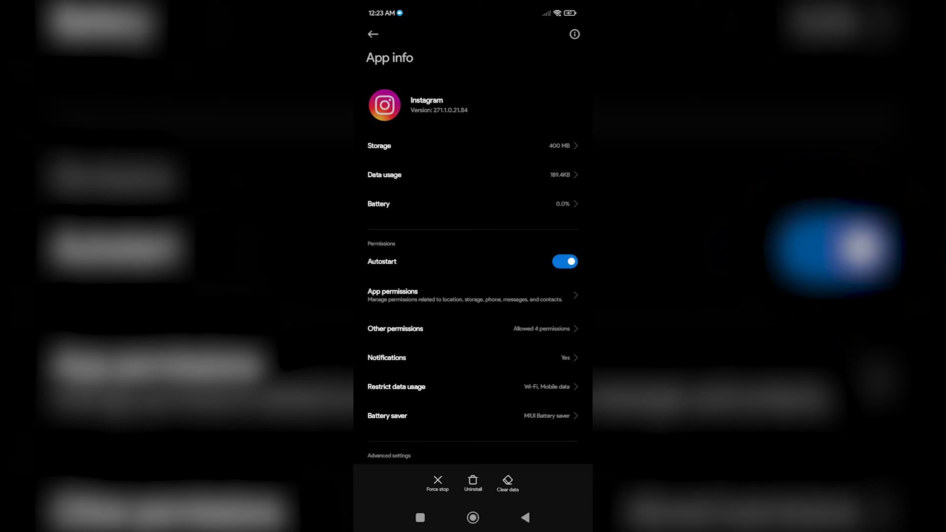
{"action": "scroll", "coordinate": [376, 372], "scroll_direction": "down", "scroll_amount": 3}
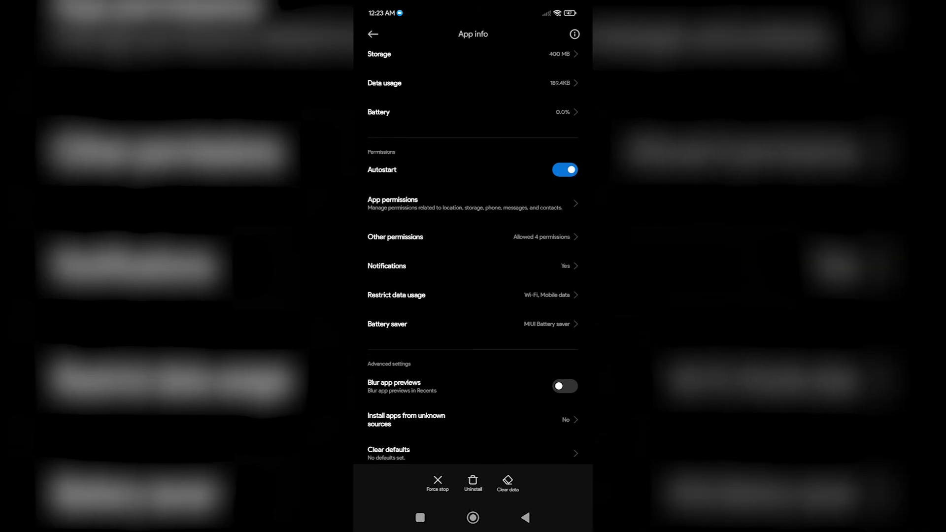
Open Instagram's Restrict data usage options and uncheck Wi-Fi
{"action": "left_click", "coordinate": [477, 295]}
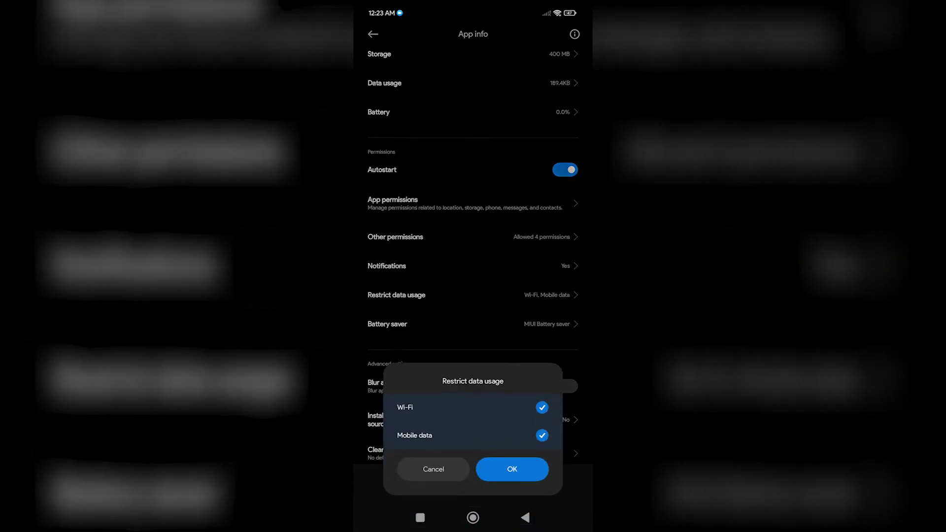
{"action": "left_click", "coordinate": [542, 409]}
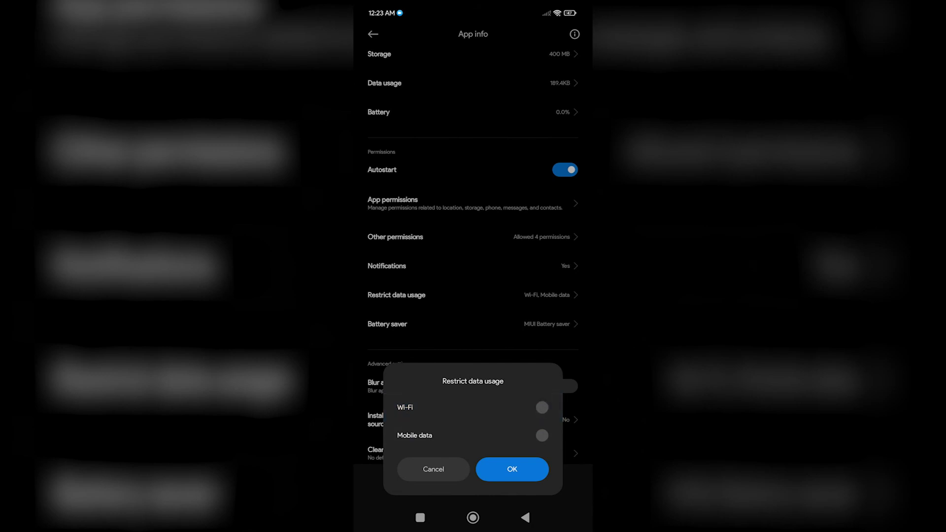